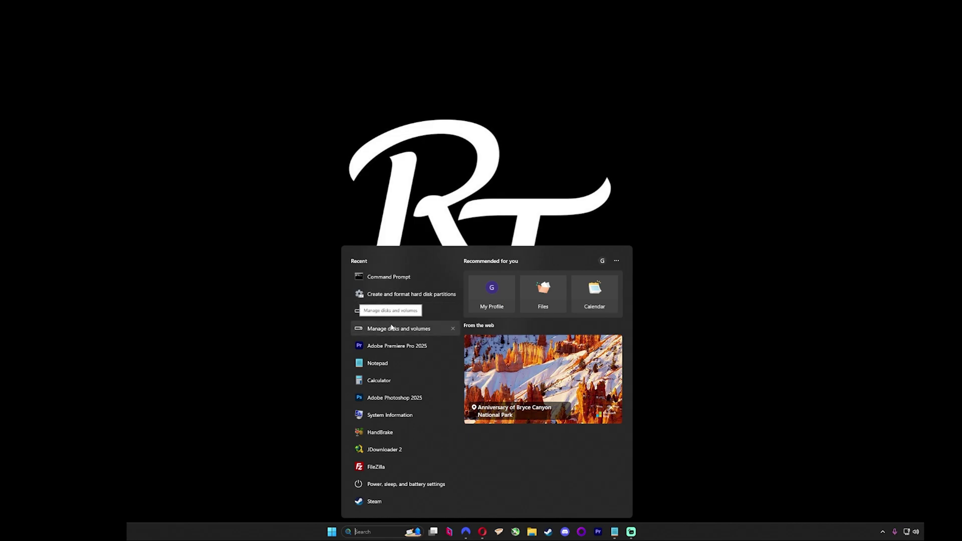
# In the Windows disks and volumes settings, initialize the Sabrent Dual SATA Bridge disk
pyautogui.click(392, 327)
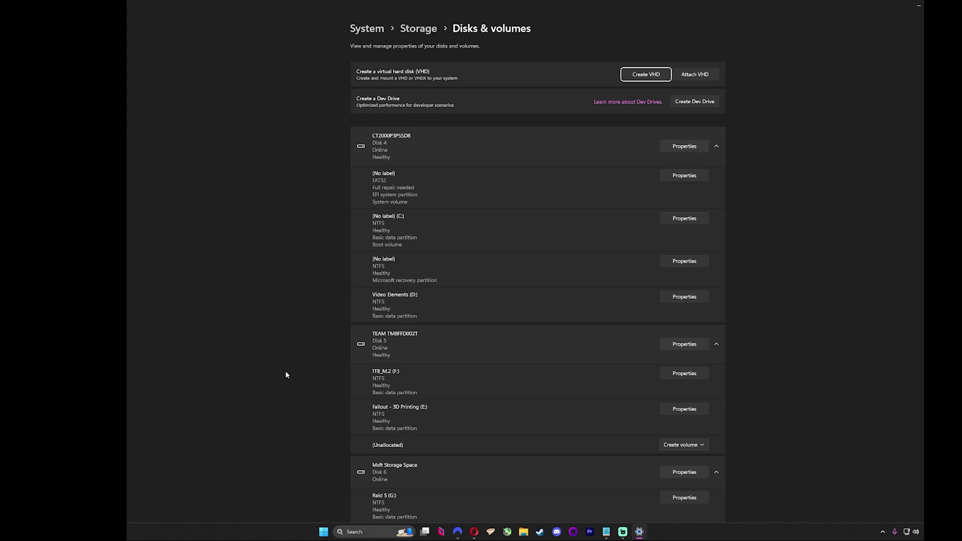
pyautogui.scroll(-2, 286, 374)
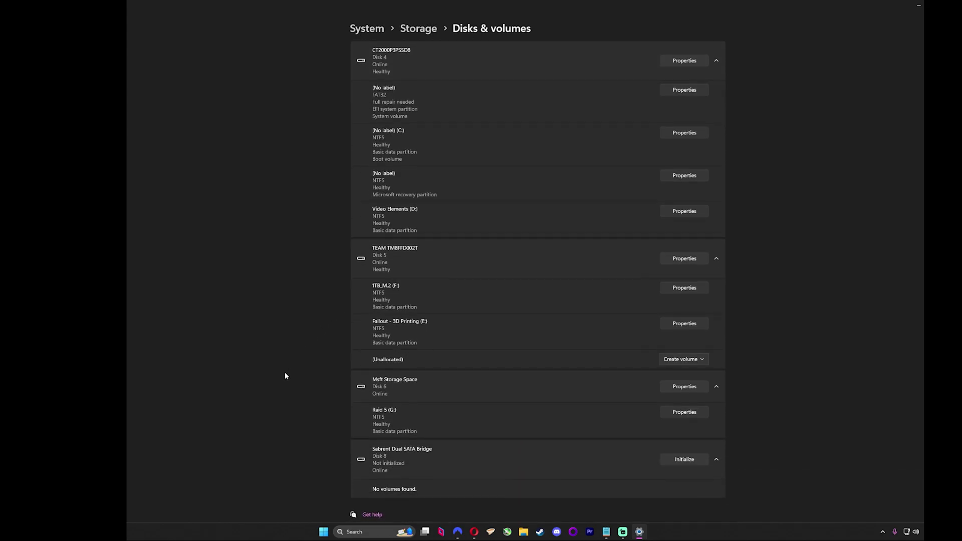
pyautogui.click(684, 459)
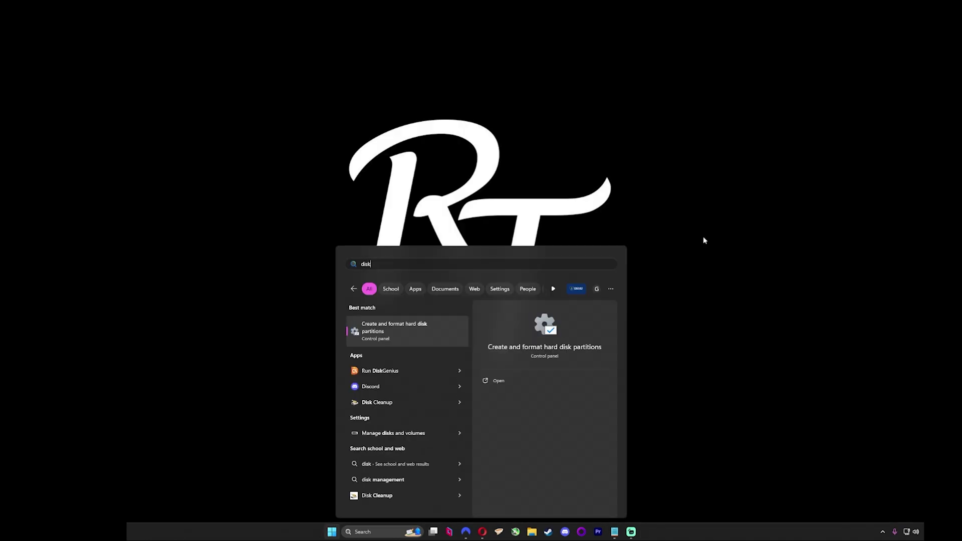
# Start a new simple volume on Disk 8 in Disk Management, using the full disk size and drive letter H
pyautogui.write('man')
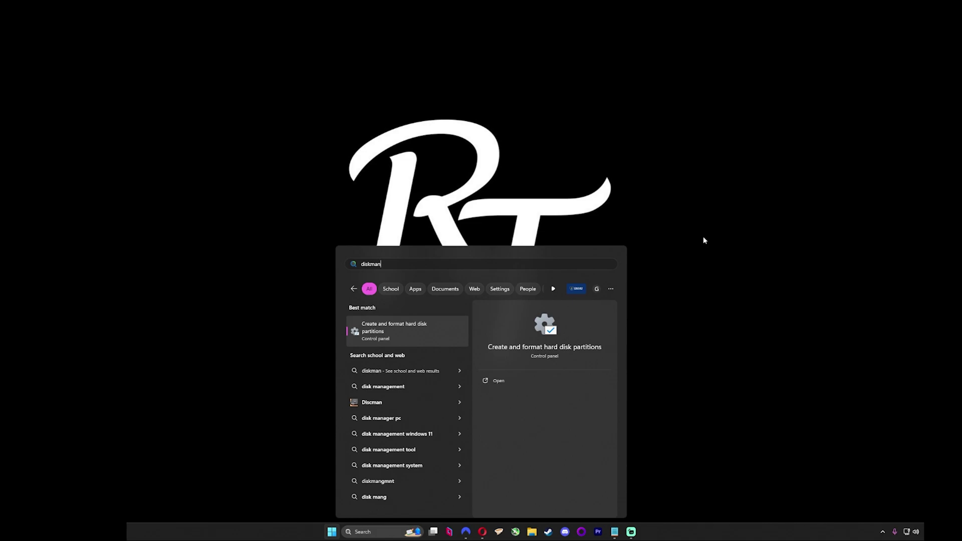
pyautogui.press('Return')
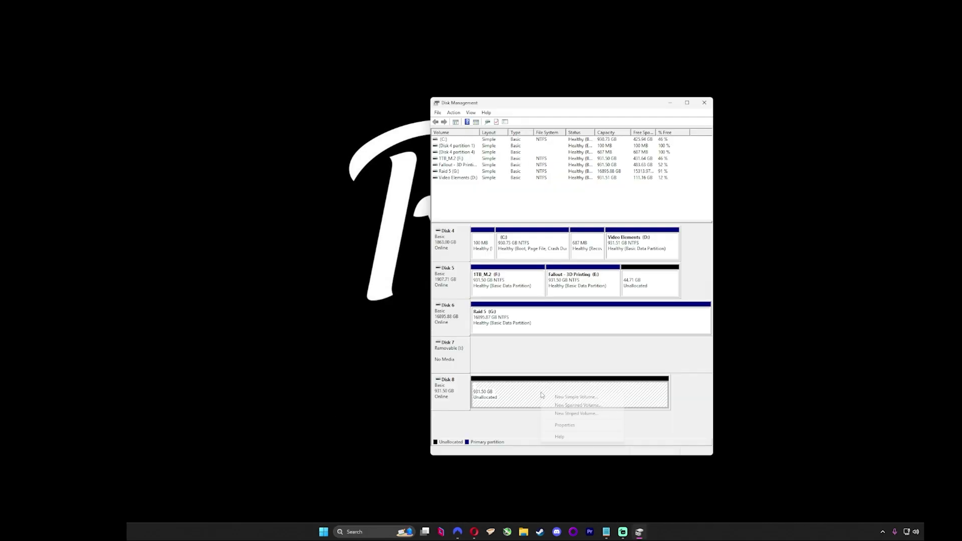
pyautogui.click(574, 398)
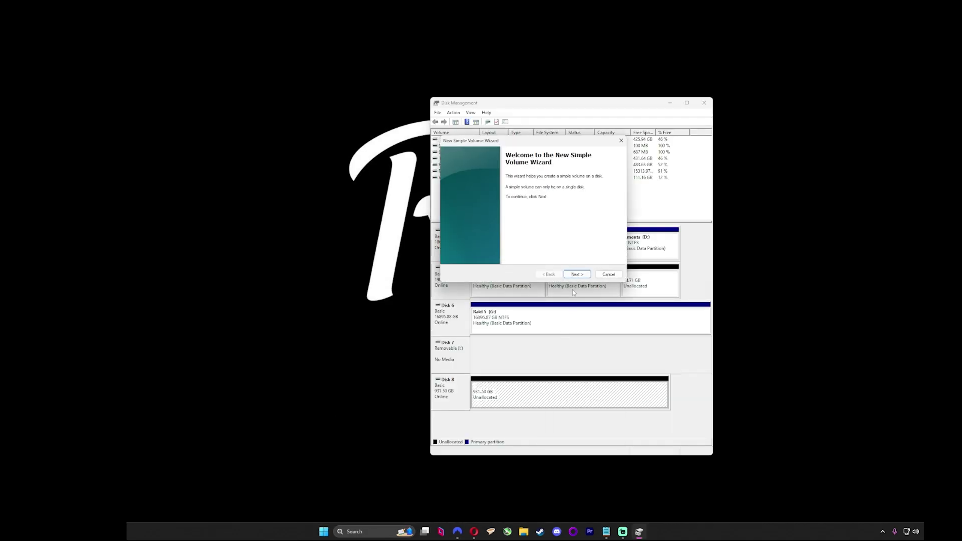
pyautogui.click(576, 275)
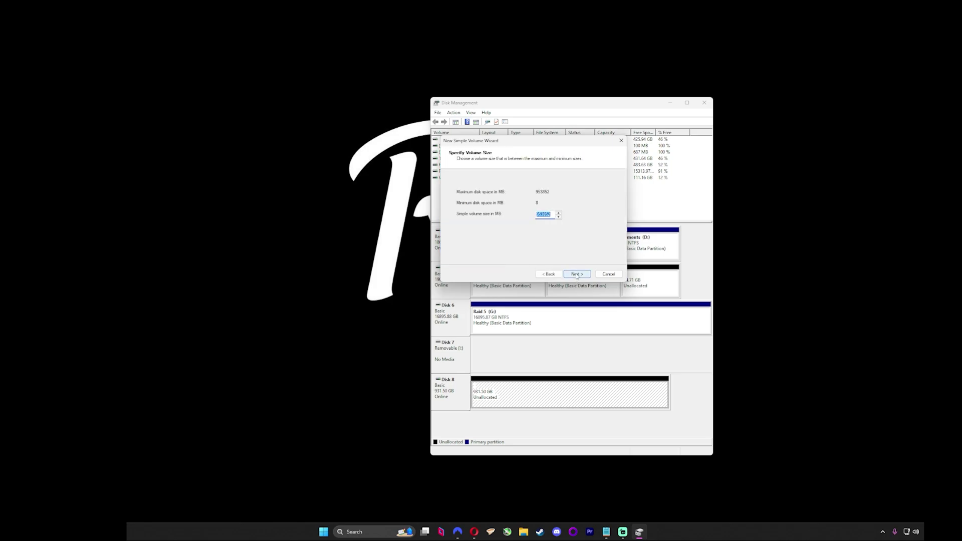
pyautogui.click(577, 274)
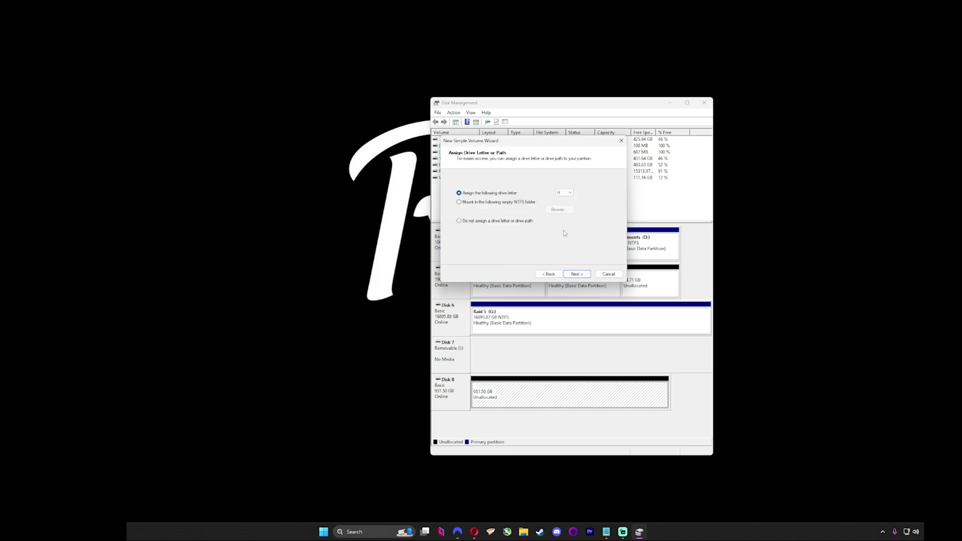
pyautogui.click(575, 274)
# Format the new volume as exFAT with default allocation size, quick format and the label "ps2 hdd"
pyautogui.click(549, 209)
pyautogui.click(548, 220)
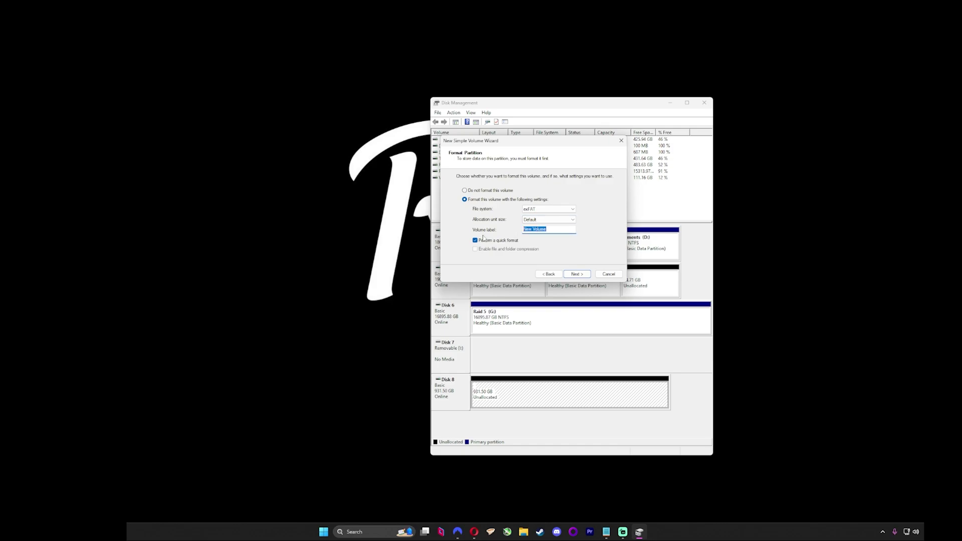
pyautogui.write('ps2 hdd')
pyautogui.press('Return')
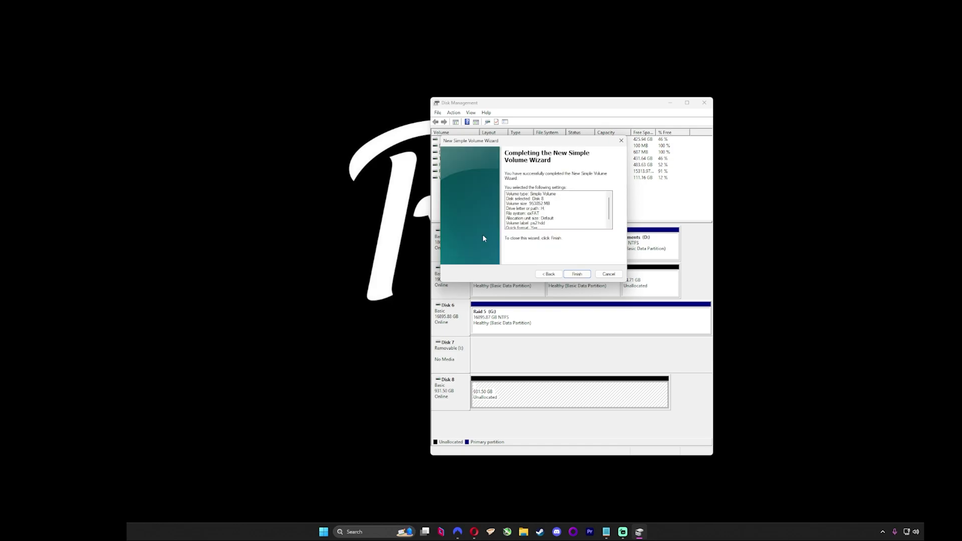
pyautogui.click(584, 275)
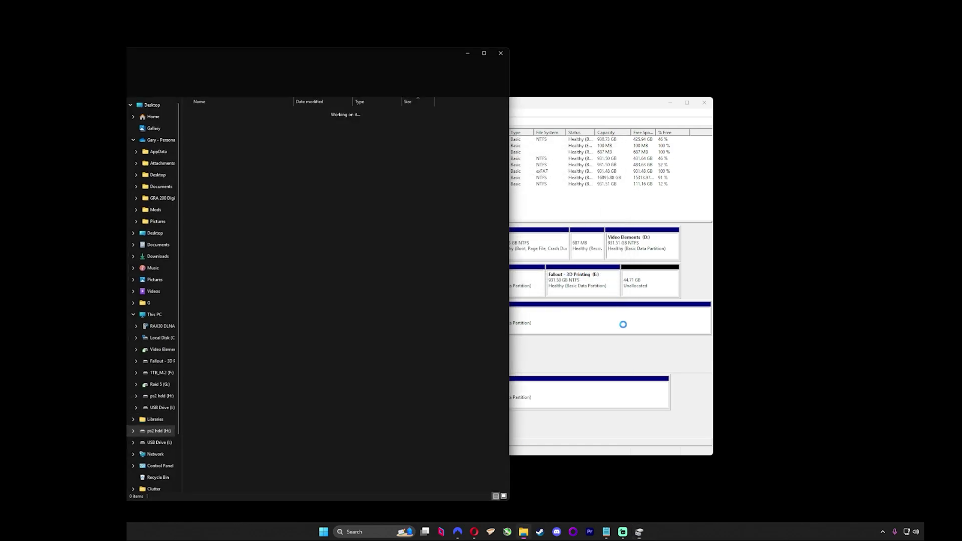
# Close Disk Management and arrange the ps2 hdd window beside a second File Explorer window for the ps2 games folder
pyautogui.click(709, 104)
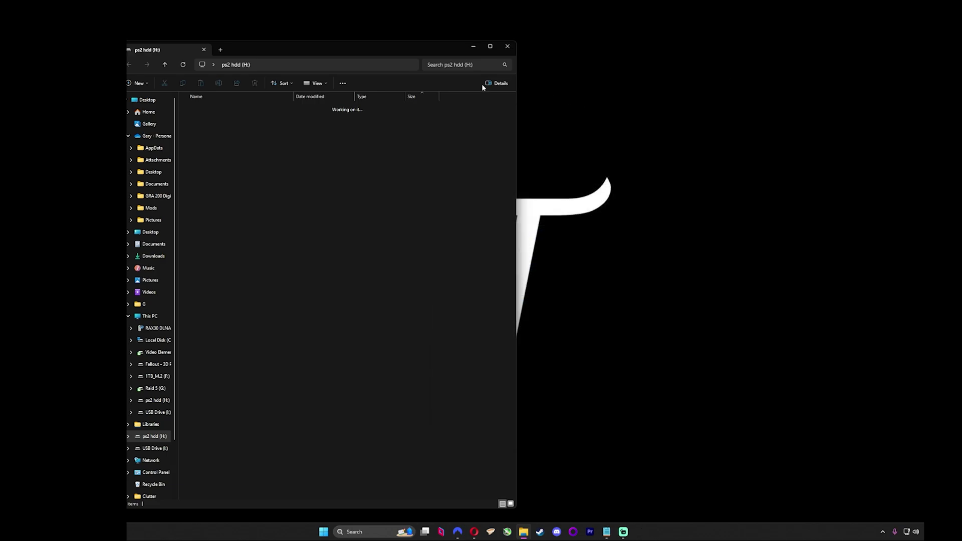
pyautogui.moveTo(378, 47); pyautogui.dragTo(795, 39)
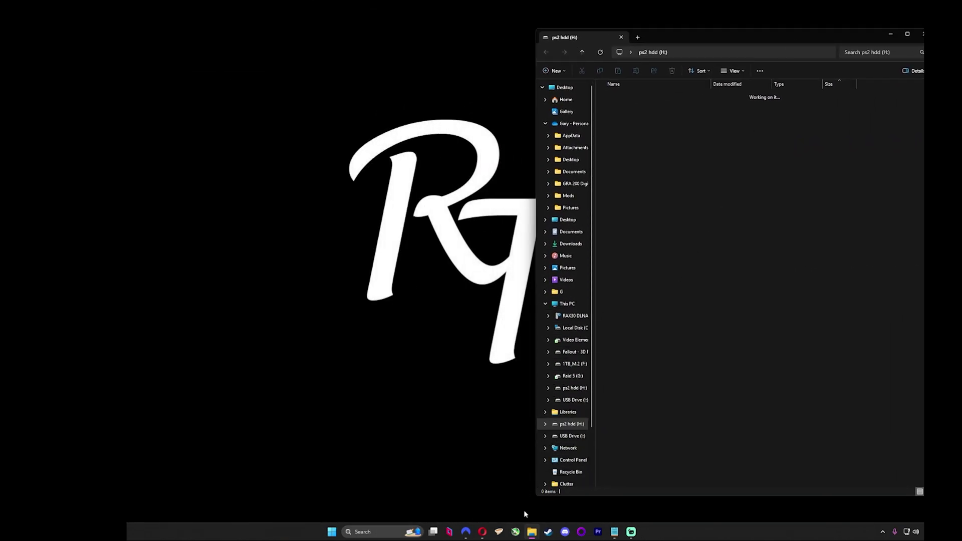
pyautogui.rightClick(534, 536)
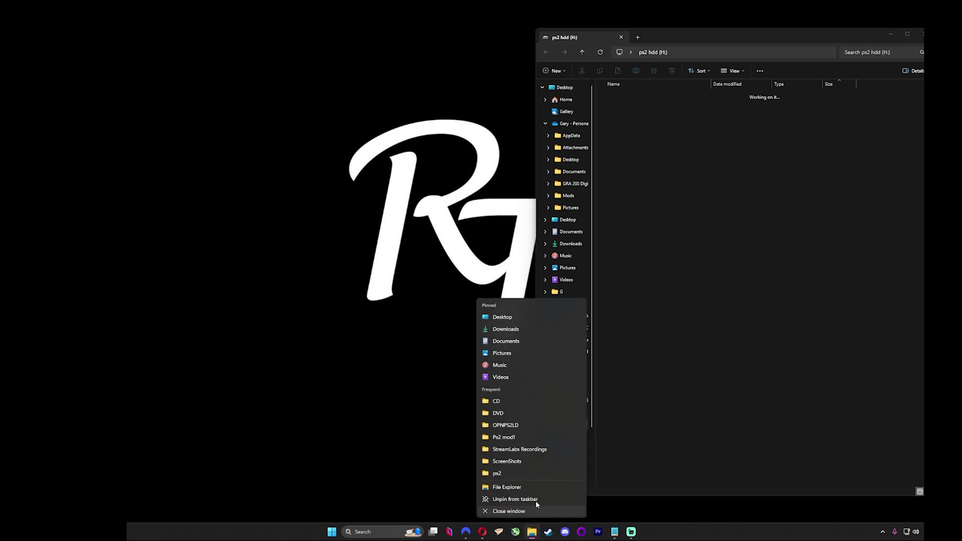
pyautogui.click(503, 488)
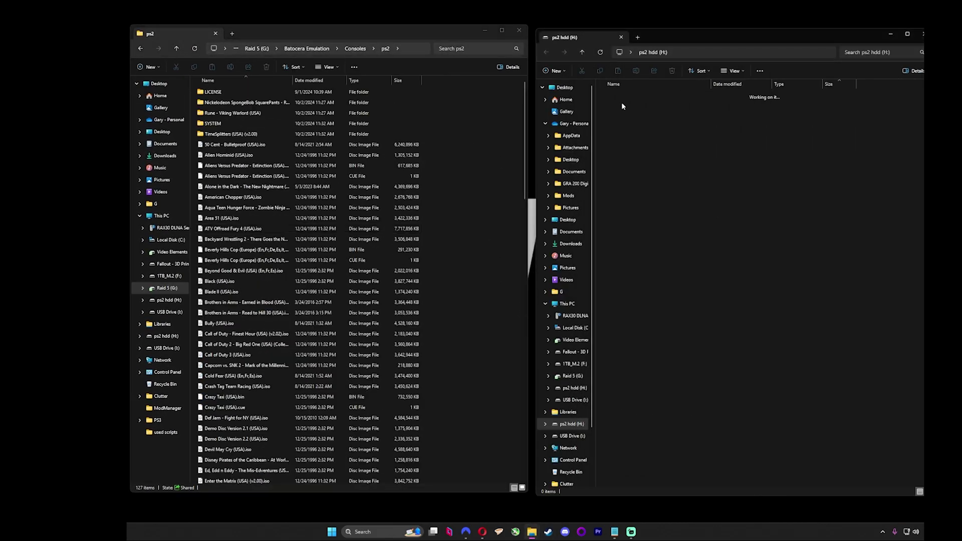
# Create two folders named CD and DVD on the ps2 hdd drive
pyautogui.click(554, 70)
pyautogui.click(571, 91)
pyautogui.write('CD')
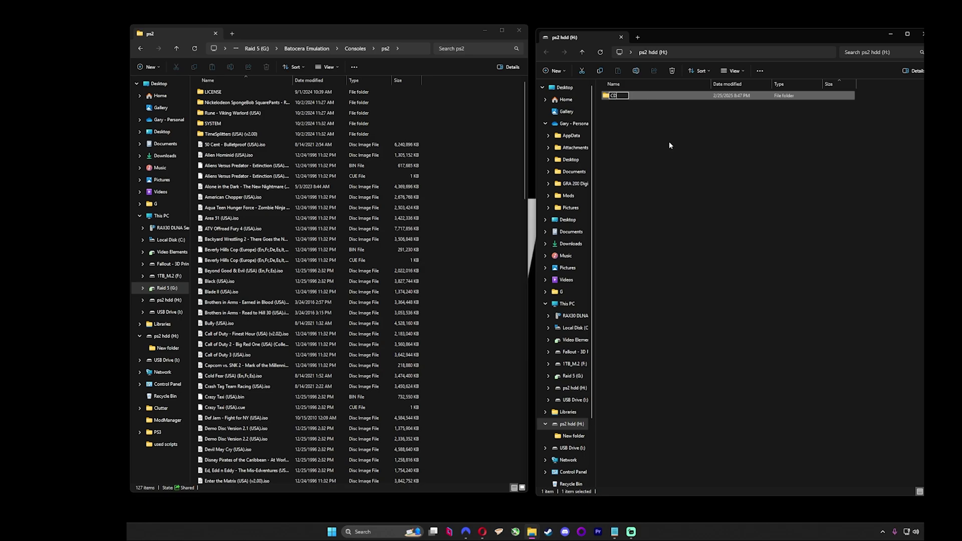
pyautogui.press('Return')
pyautogui.click(554, 70)
pyautogui.click(571, 89)
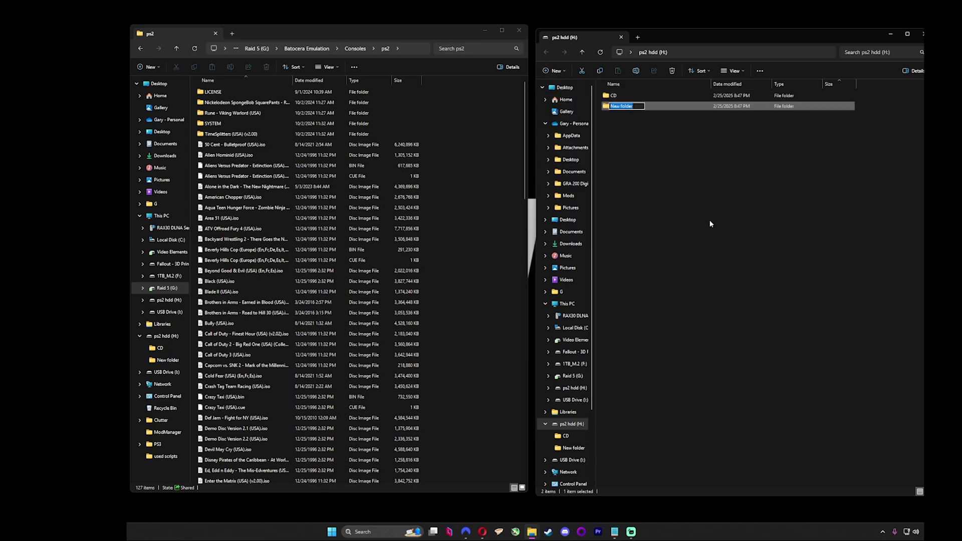
pyautogui.write('DVD')
pyautogui.press('Return')
# Sort the ps2 games folder by size, largest first, and try to copy Resident Evil - Outbreak into the drive's CD folder
pyautogui.doubleClick(613, 95)
pyautogui.click(398, 80)
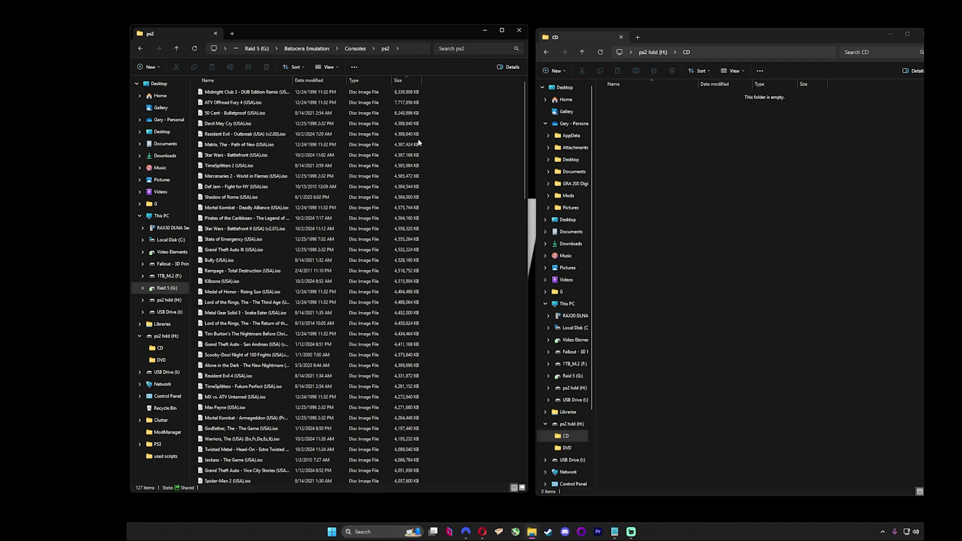
pyautogui.moveTo(429, 103); pyautogui.dragTo(387, 464)
pyautogui.click(470, 167)
pyautogui.click(227, 104)
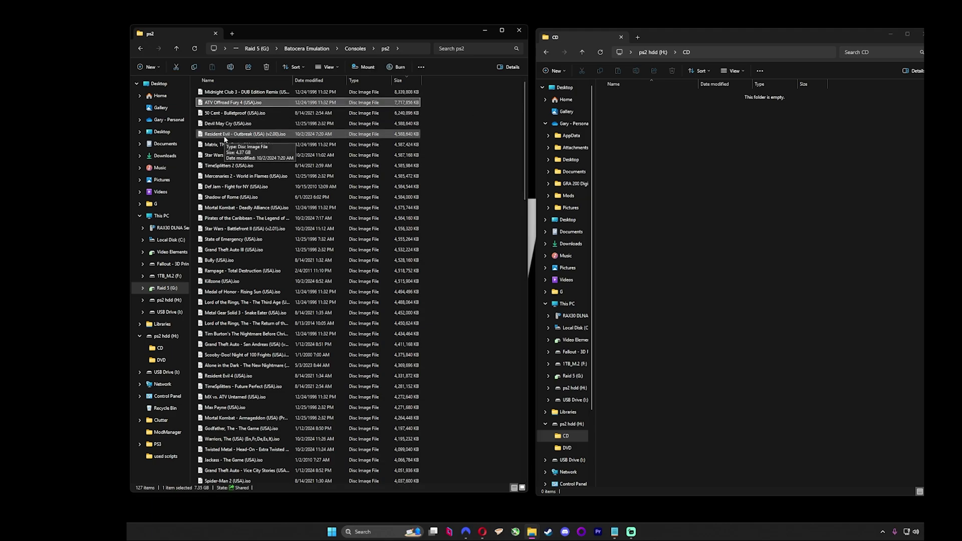
pyautogui.moveTo(224, 139); pyautogui.dragTo(674, 229)
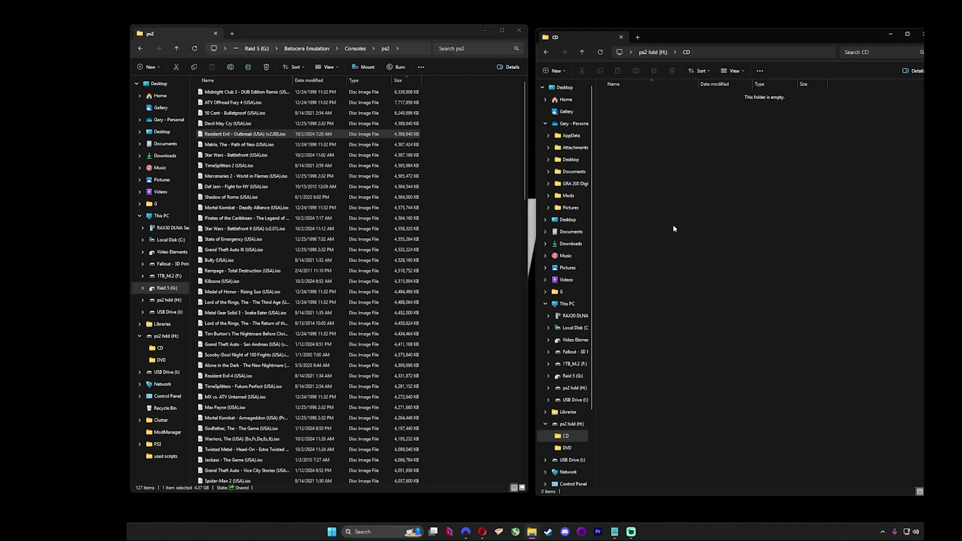
# Open the drive's DVD folder and copy the Midnight Club 3 - DUB Edition Remix image into it
pyautogui.click(582, 52)
pyautogui.doubleClick(619, 105)
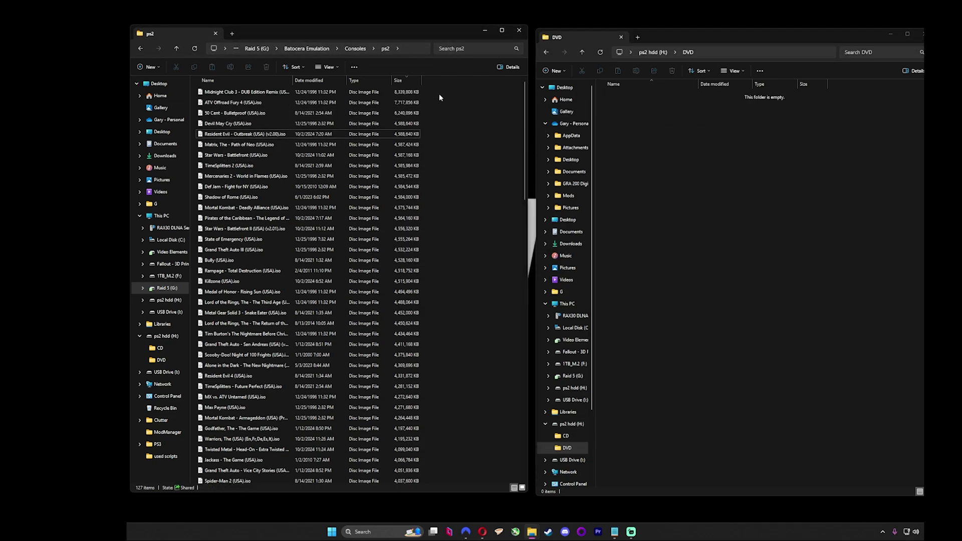
pyautogui.moveTo(439, 93); pyautogui.dragTo(409, 93)
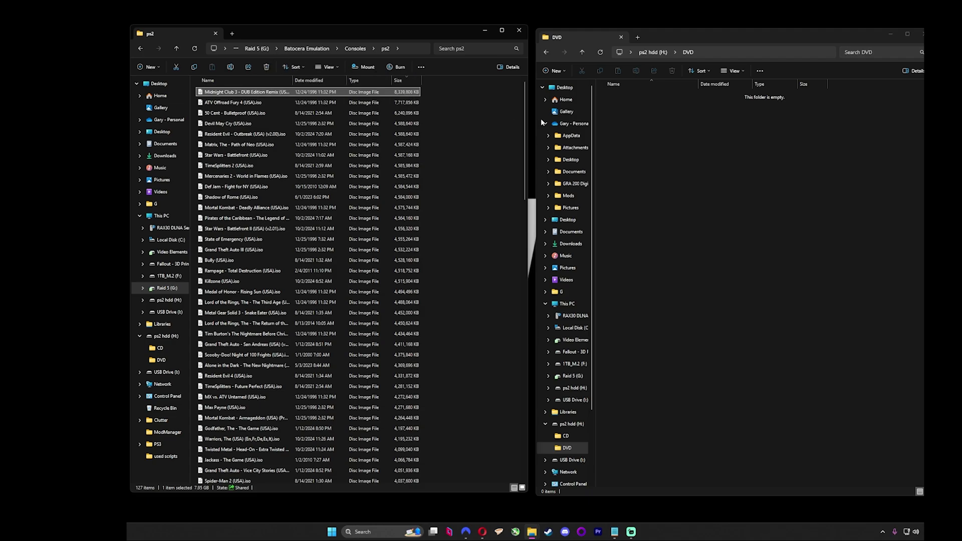
pyautogui.moveTo(542, 122); pyautogui.dragTo(679, 163)
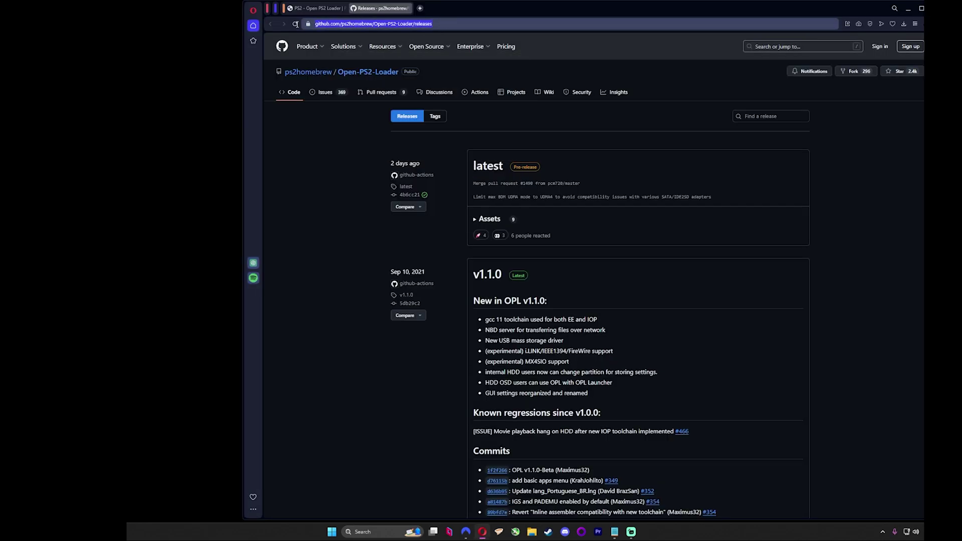
# Find the Open-PS2-Loader v1.1.0 release on GitHub and extract its OPNPS2LD-v1.1.0.7z archive in Downloads with 7-Zip
pyautogui.scroll(-3, 750, 258)
pyautogui.scroll(-15, 750, 258)
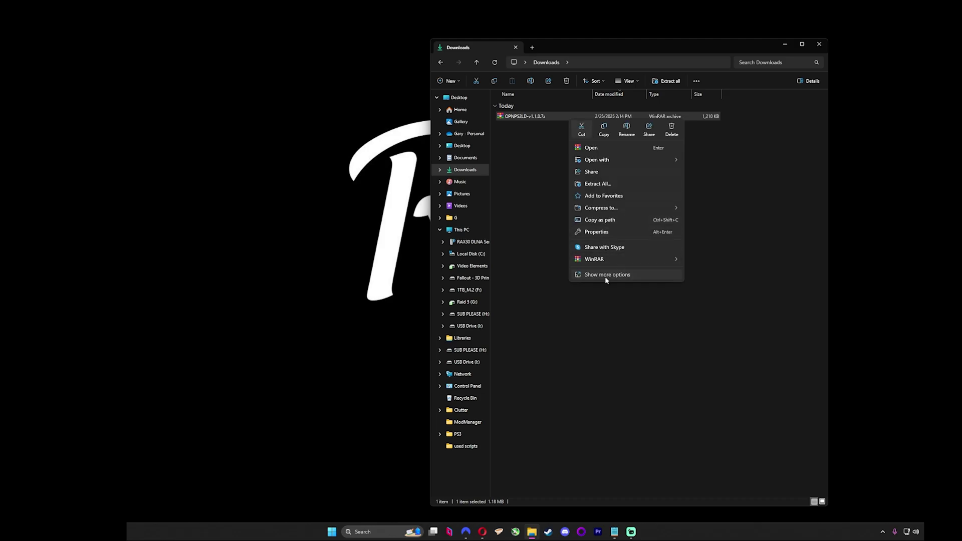
pyautogui.click(606, 276)
pyautogui.moveTo(601, 176)
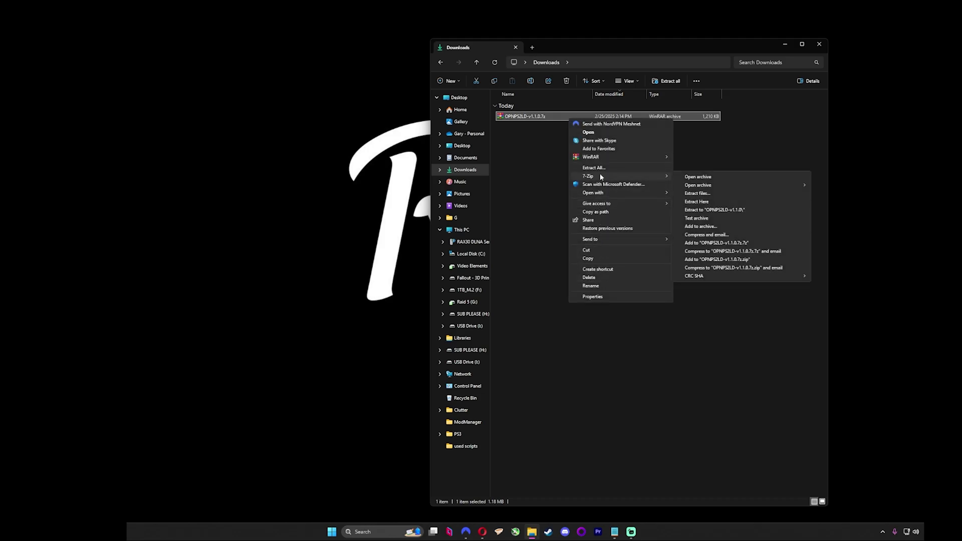
pyautogui.click(697, 202)
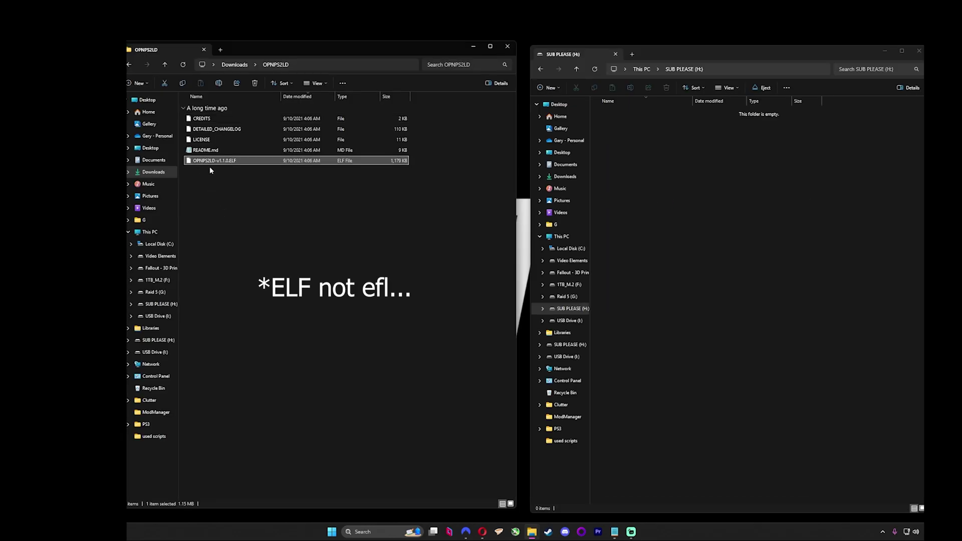
# Copy OPNPS2LD-v1.1.0.ELF to the SUB PLEASE (H:) USB drive and bring up the drive's safe-removal options
pyautogui.moveTo(211, 161); pyautogui.dragTo(706, 201)
pyautogui.click(704, 195)
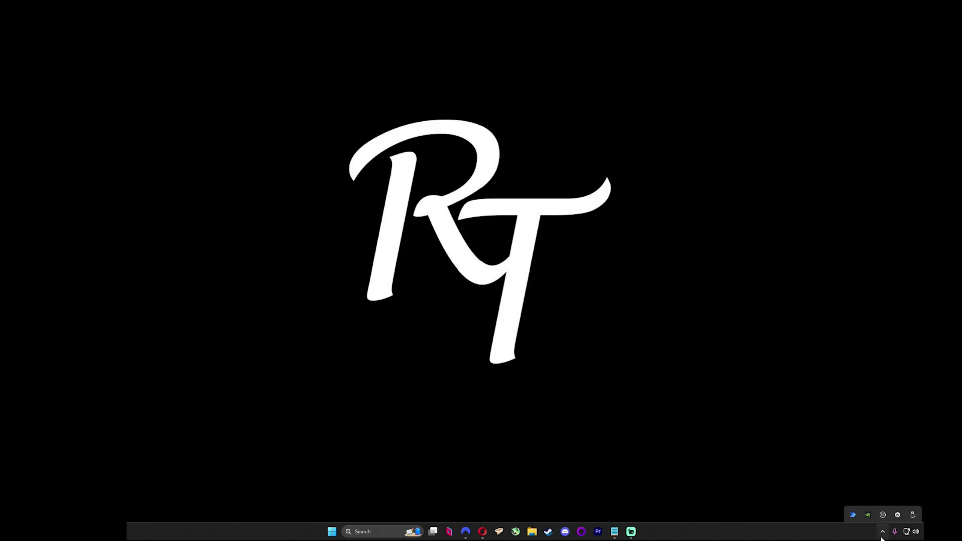
pyautogui.click(883, 531)
pyautogui.click(914, 494)
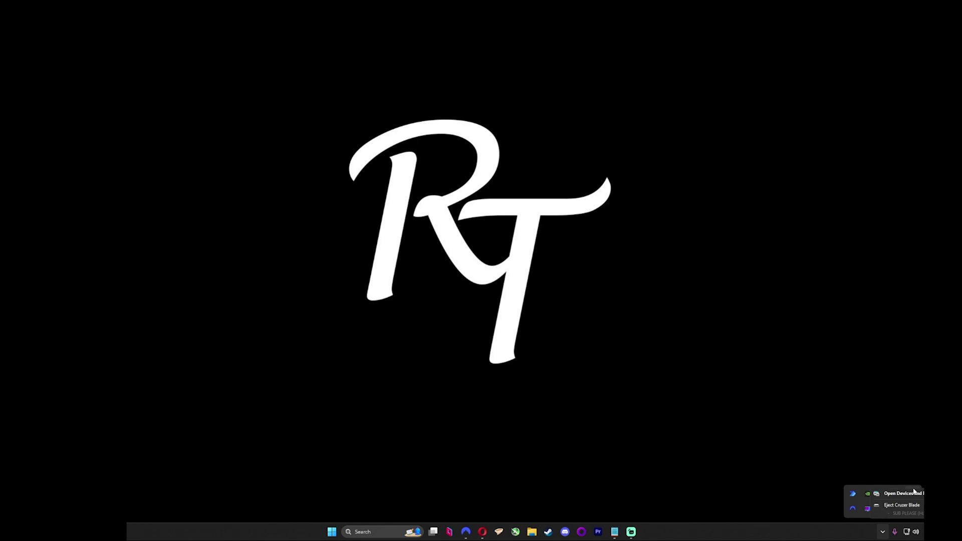
pyautogui.click(767, 347)
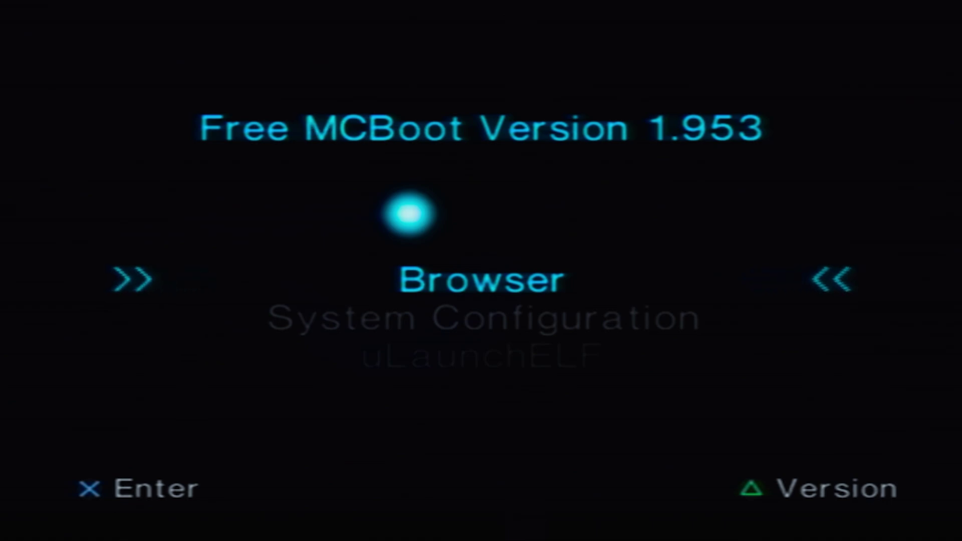
# On the PS2, launch uLaunchELF from Free MCBoot and open the mass:/ device in its FileBrowser
pyautogui.press('Down')
pyautogui.press('Down')
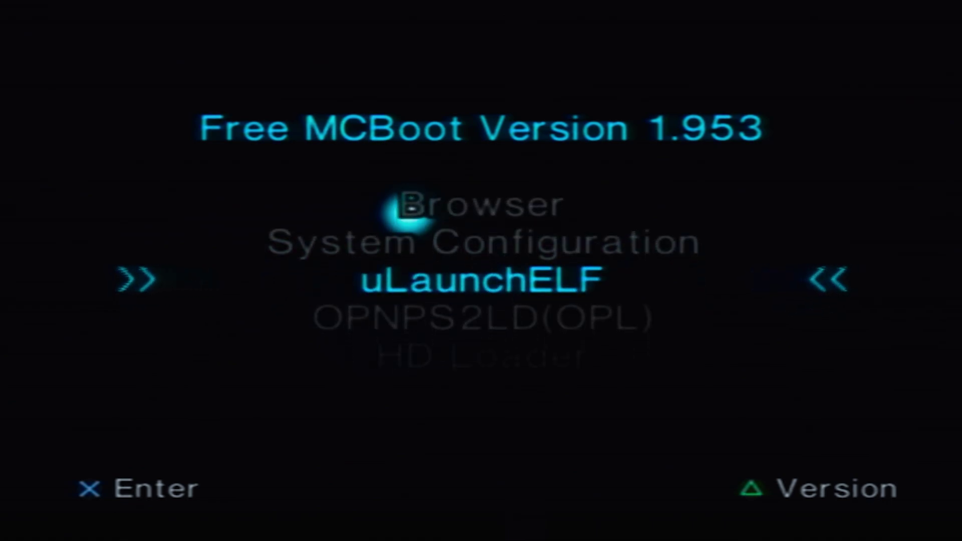
pyautogui.press('Return')
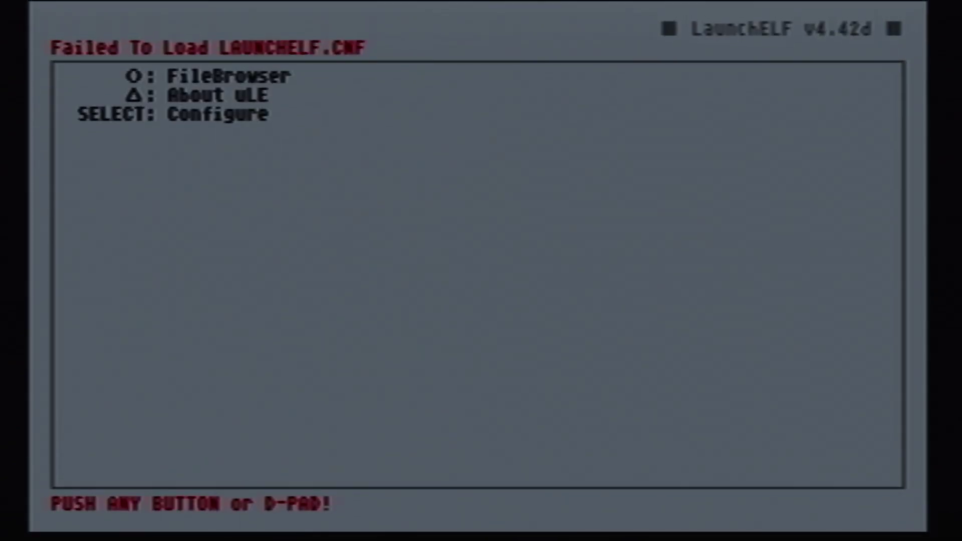
pyautogui.press('Return')
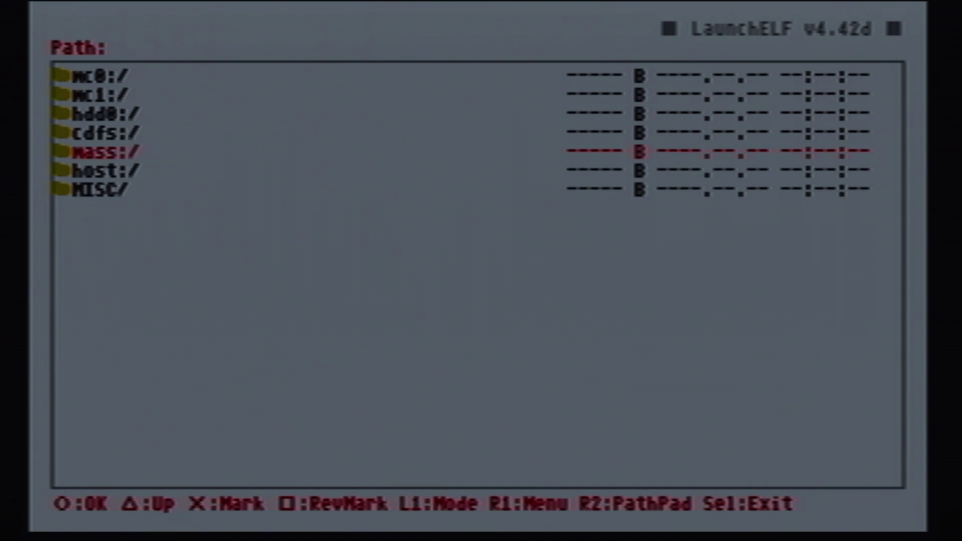
pyautogui.press('Return')
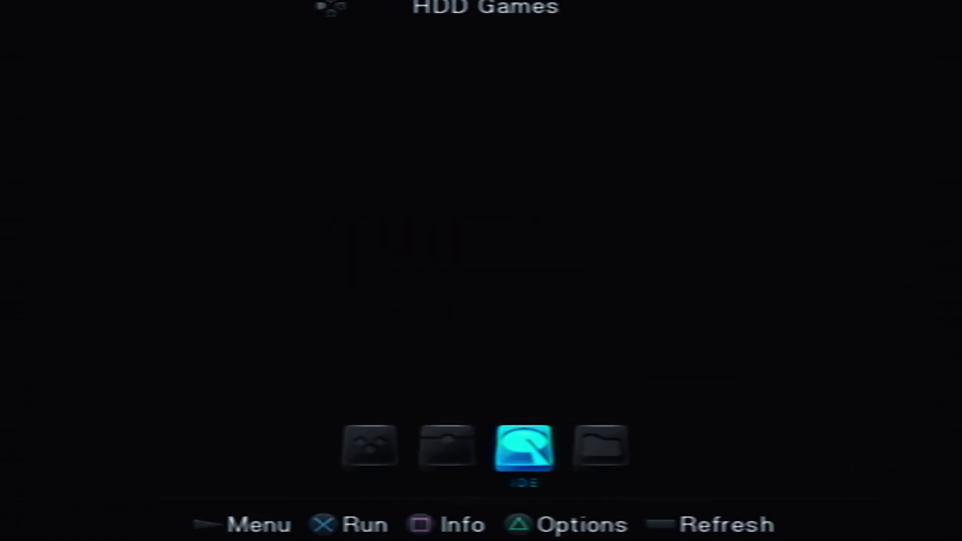
# Open the main menu of Open PS2 Loader and enter Display Settings
pyautogui.press('Return')
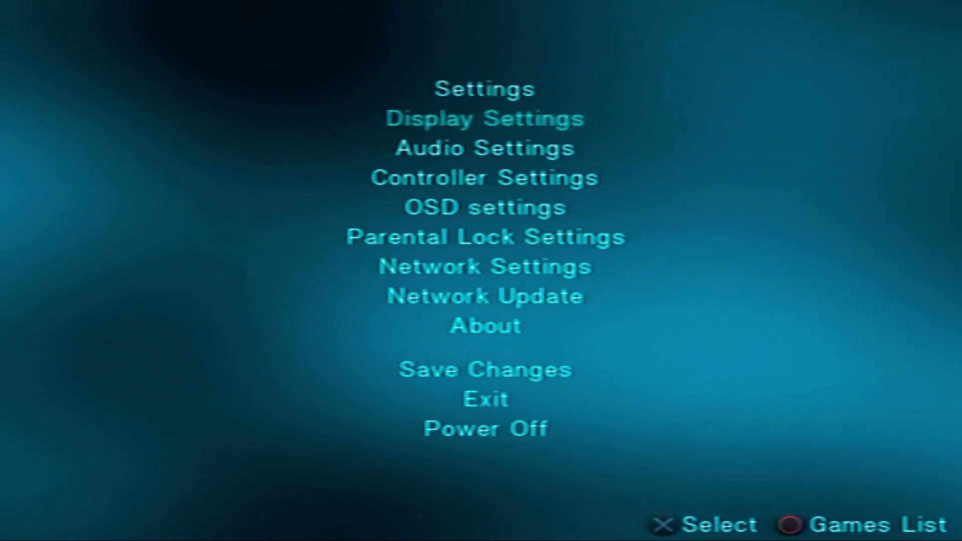
pyautogui.press('Return')
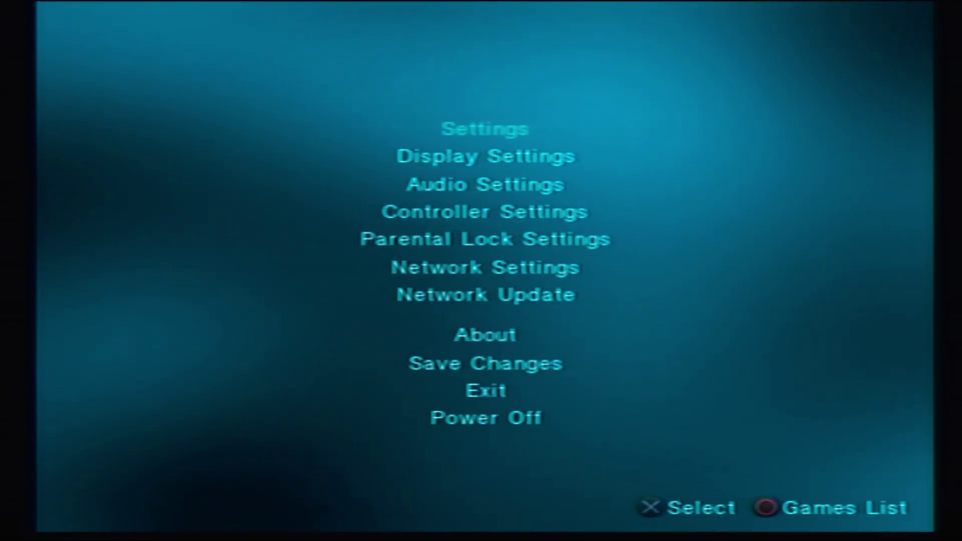
# Save the changed loader settings to the memory card and switch to the HDD Games list
pyautogui.press('Down')
pyautogui.press('Down')
pyautogui.press('Down')
pyautogui.press('Down')
pyautogui.press('Down')
pyautogui.press('Down')
pyautogui.press('Down')
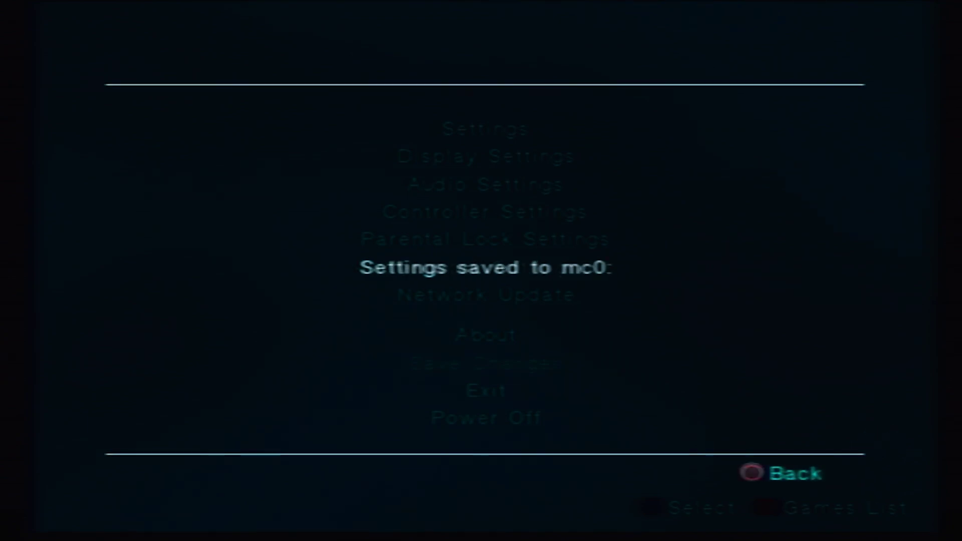
pyautogui.press('Escape')
pyautogui.press('Right')
pyautogui.press('Right')
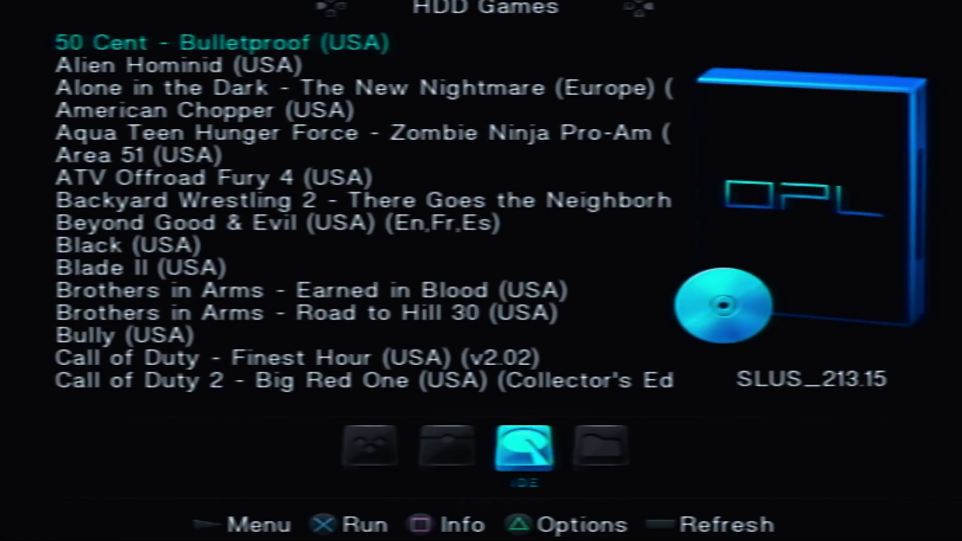
# Look through the HDD Games list from 50 Cent - Bulletproof down past the Grand Theft Auto titles
pyautogui.press('Down')
pyautogui.press('Down')
pyautogui.press('Down')
pyautogui.press('Down')
pyautogui.press('Down')
pyautogui.press('Down')
pyautogui.press('Down')
pyautogui.press('Down')
pyautogui.press('Down')
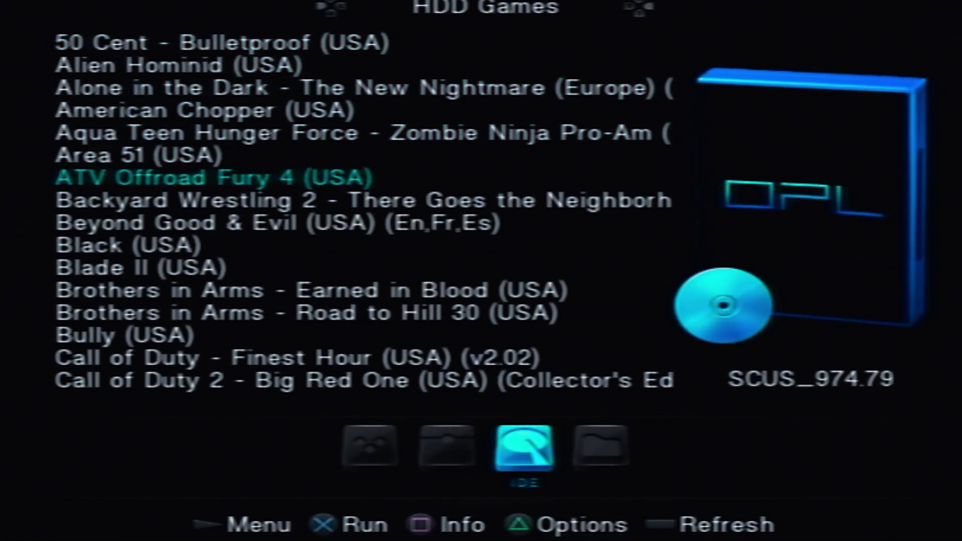
pyautogui.press('Down')
pyautogui.press('Down')
pyautogui.press('Down')
pyautogui.press('Down')
pyautogui.press('Down')
pyautogui.press('Down')
pyautogui.press('Down')
pyautogui.press('Down')
pyautogui.press('Down')
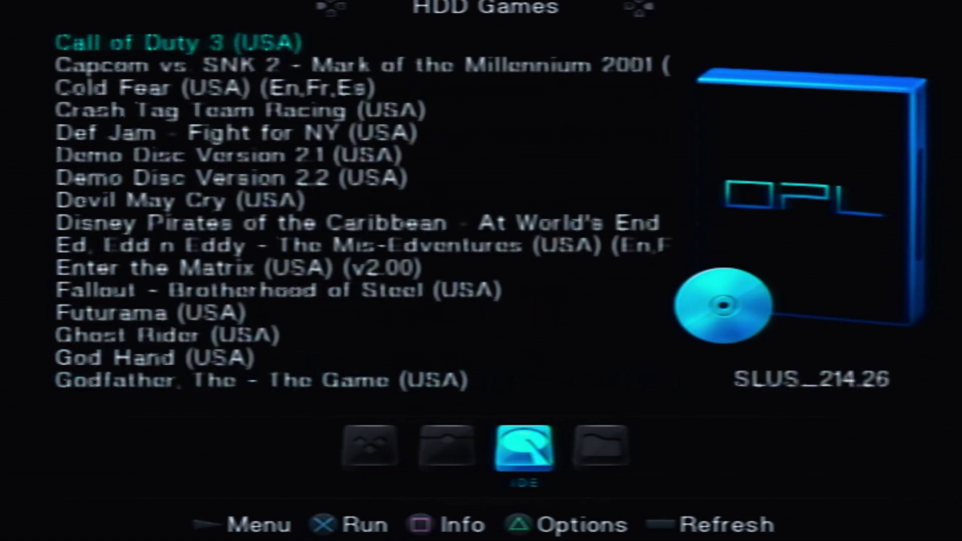
pyautogui.press('Down')
pyautogui.press('Down')
pyautogui.press('Down')
pyautogui.press('Down')
pyautogui.press('Down')
pyautogui.press('Down')
pyautogui.press('Down')
pyautogui.press('Down')
pyautogui.press('Down')
pyautogui.press('Down')
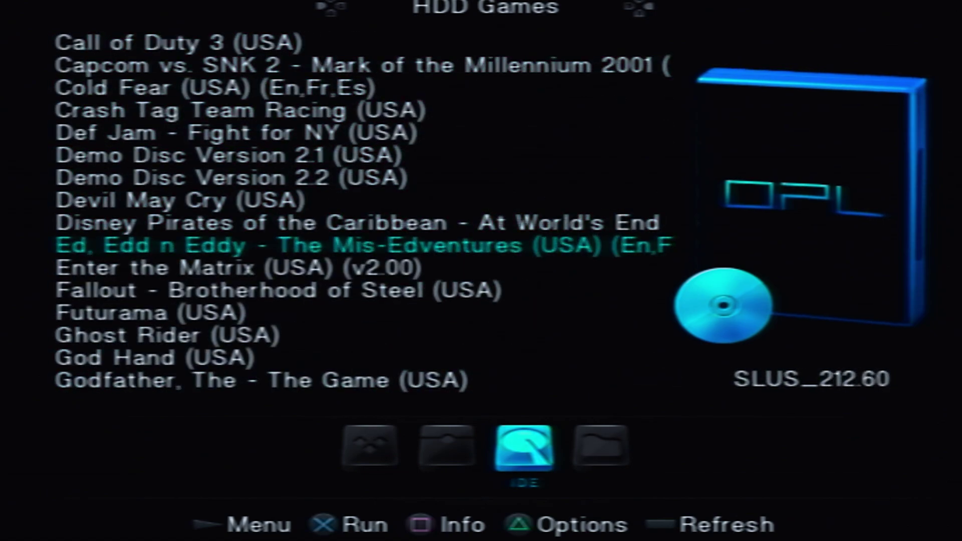
pyautogui.press('Down')
pyautogui.press('Down')
pyautogui.press('Down')
pyautogui.press('Down')
pyautogui.press('Down')
pyautogui.press('Down')
pyautogui.press('Down')
pyautogui.press('Down')
pyautogui.press('Down')
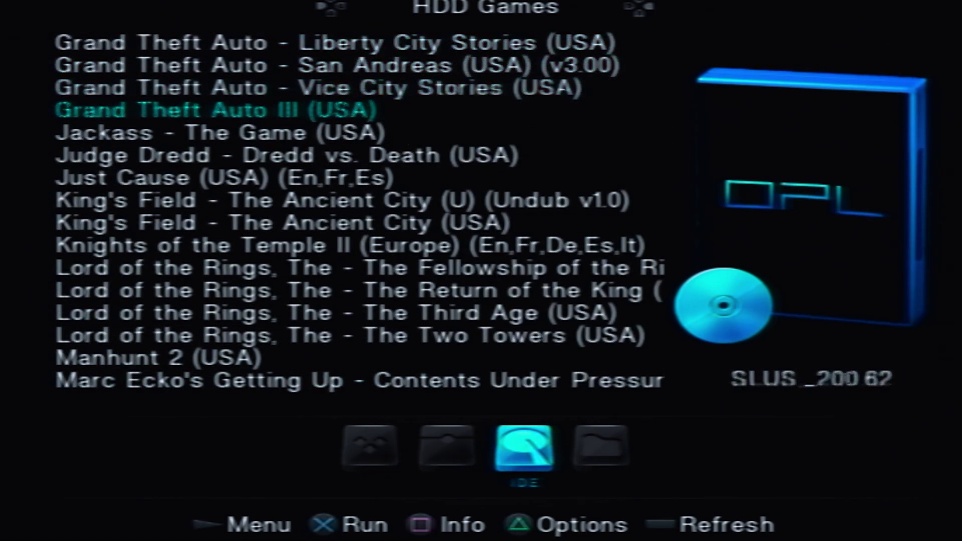
pyautogui.press('Down')
pyautogui.press('Down')
pyautogui.press('Down')
pyautogui.press('Down')
# Go back up the list to Judge Dredd - Dredd vs. Death (USA) and run it
pyautogui.press('Up')
pyautogui.press('Up')
pyautogui.press('Up')
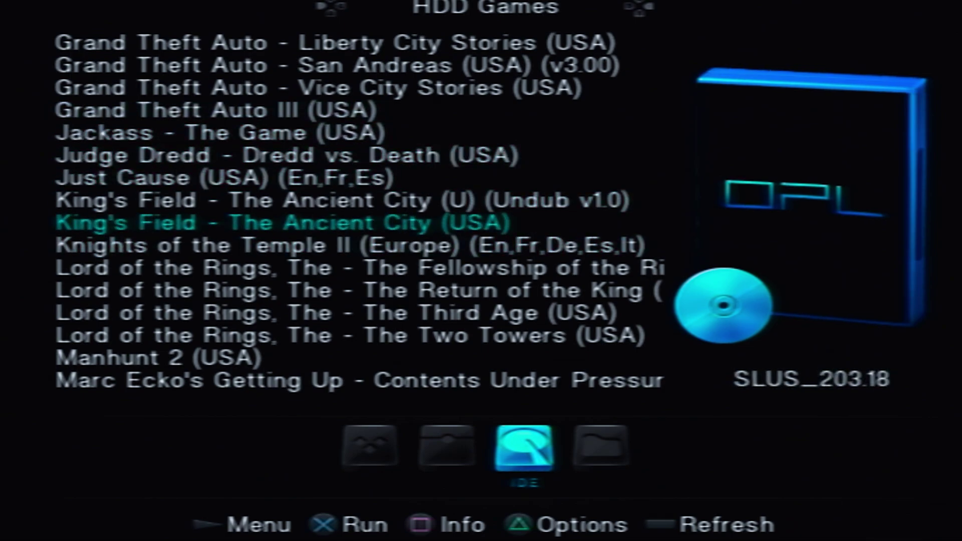
pyautogui.press('Up')
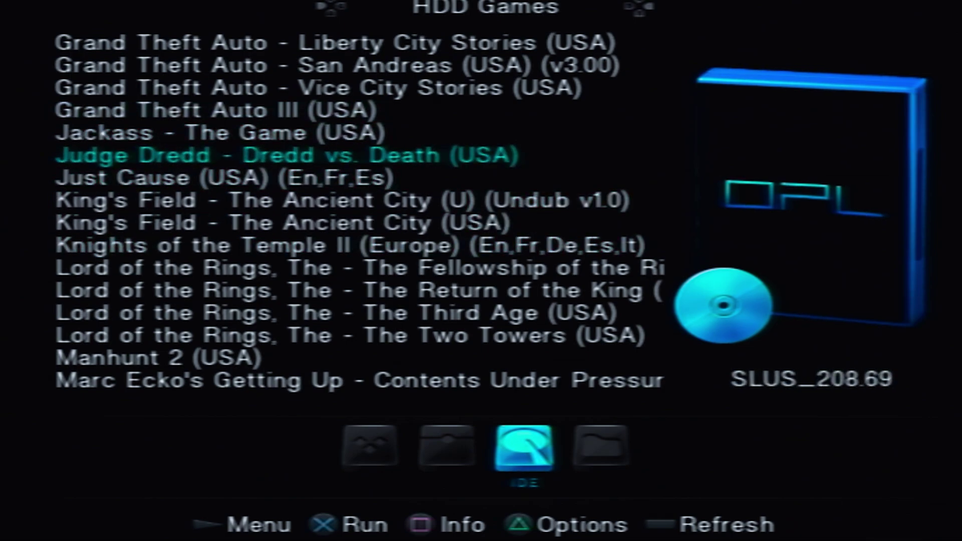
pyautogui.press('Return')
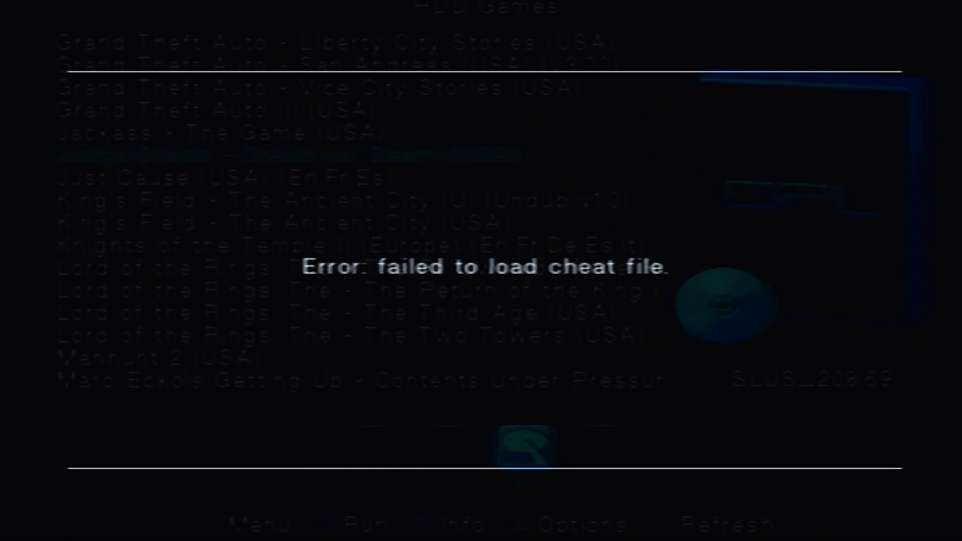